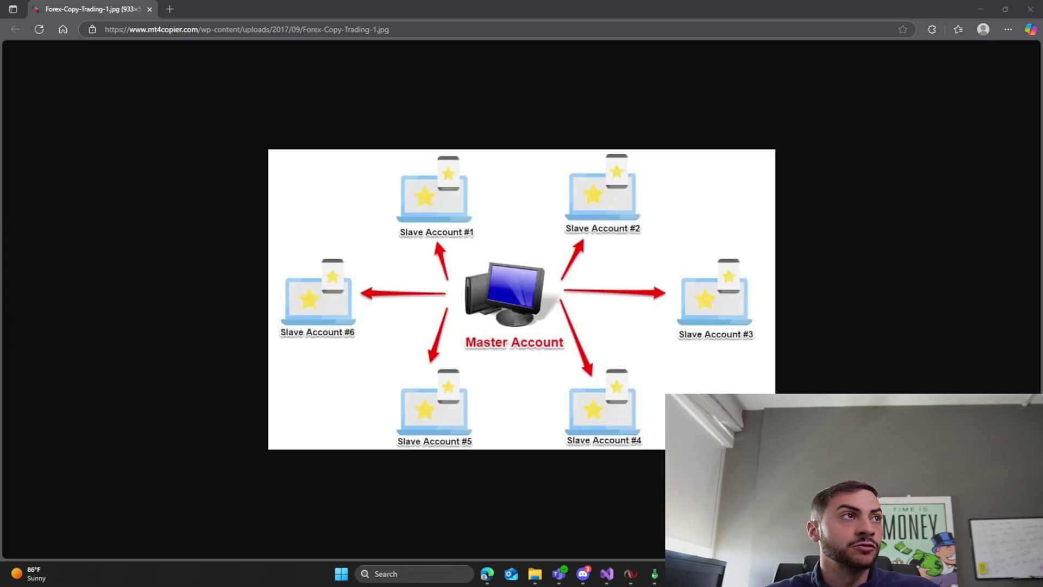
Open Edit Strategy for SocratesTradeCopier, showing Multiplier 4 on NQ 09-25 1-second data.
{"action": "mouse_move", "coordinate": [655, 573]}
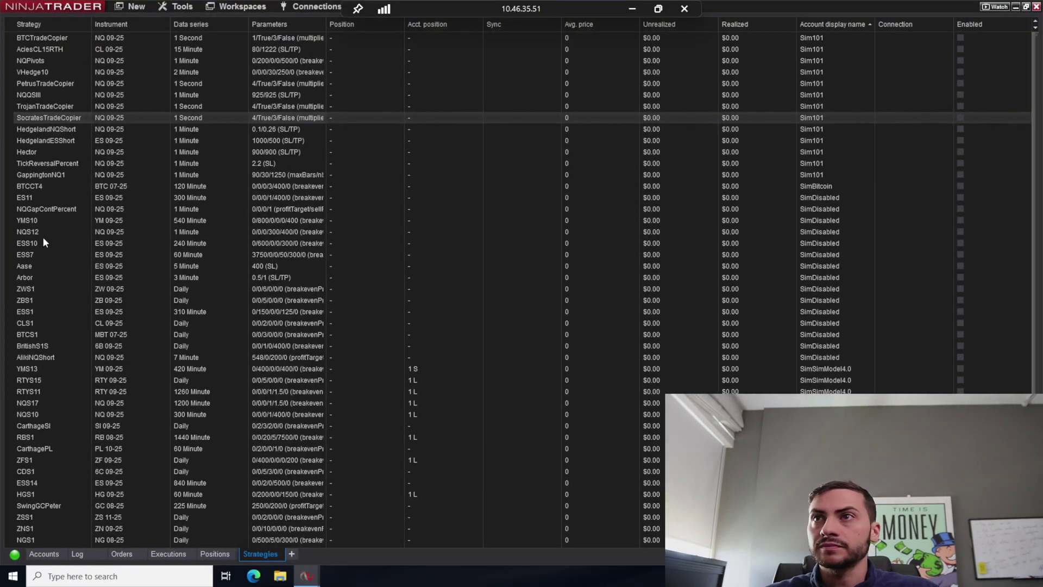
{"action": "left_click", "coordinate": [51, 117]}
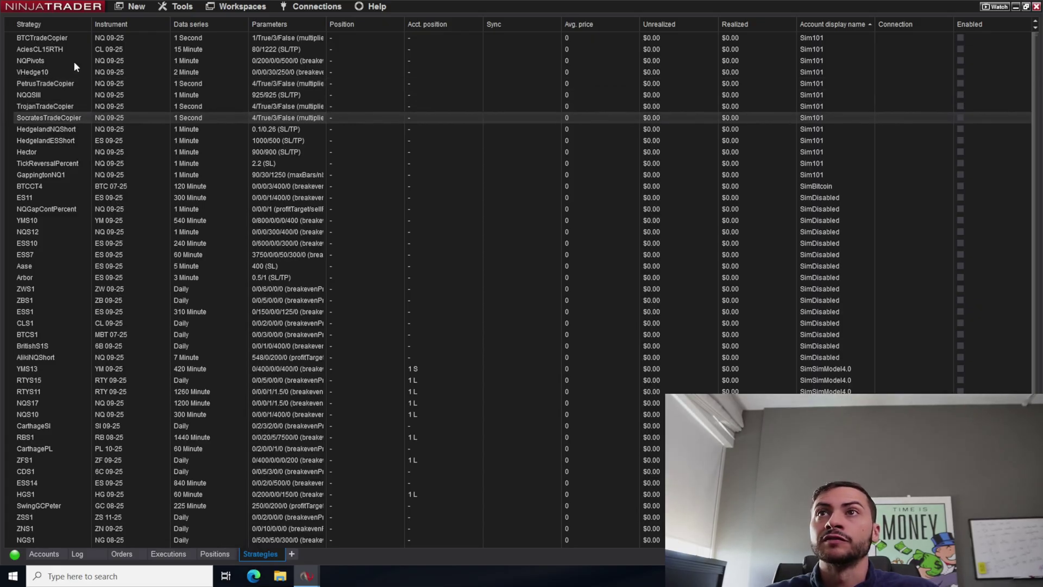
{"action": "right_click", "coordinate": [47, 83]}
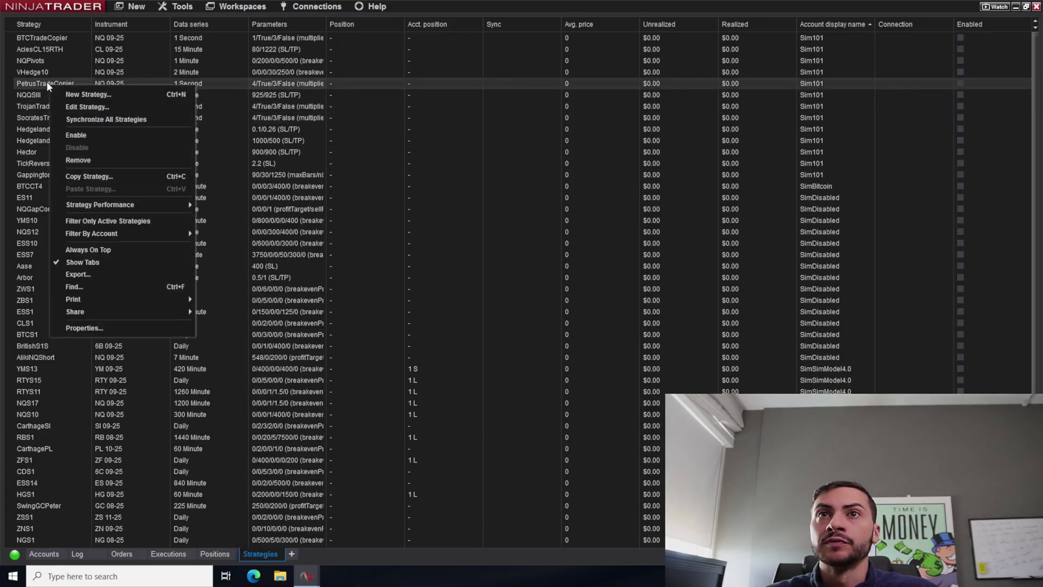
{"action": "right_click", "coordinate": [37, 114]}
{"action": "left_click", "coordinate": [61, 137]}
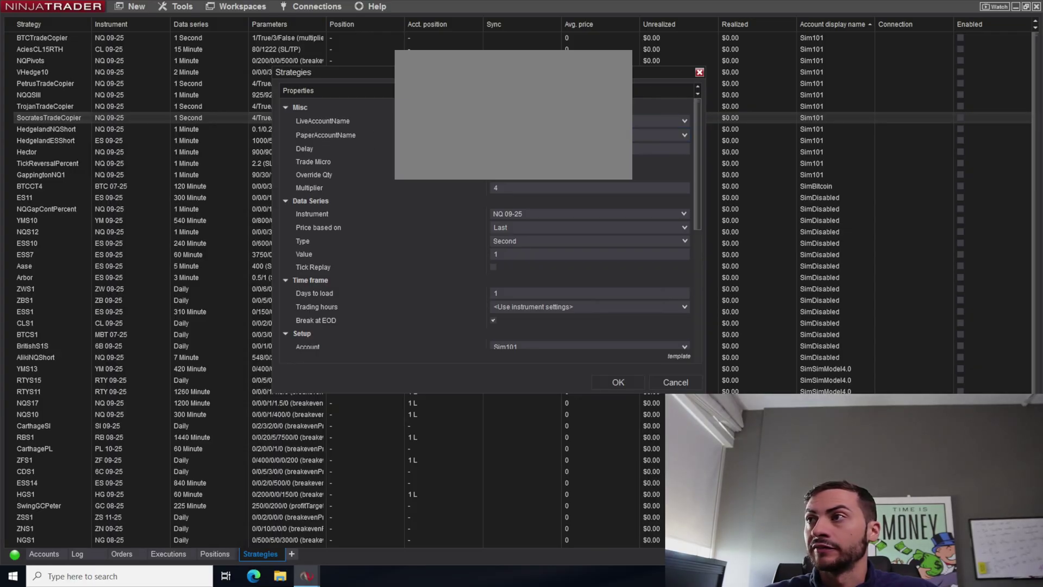
{"action": "left_click", "coordinate": [661, 148]}
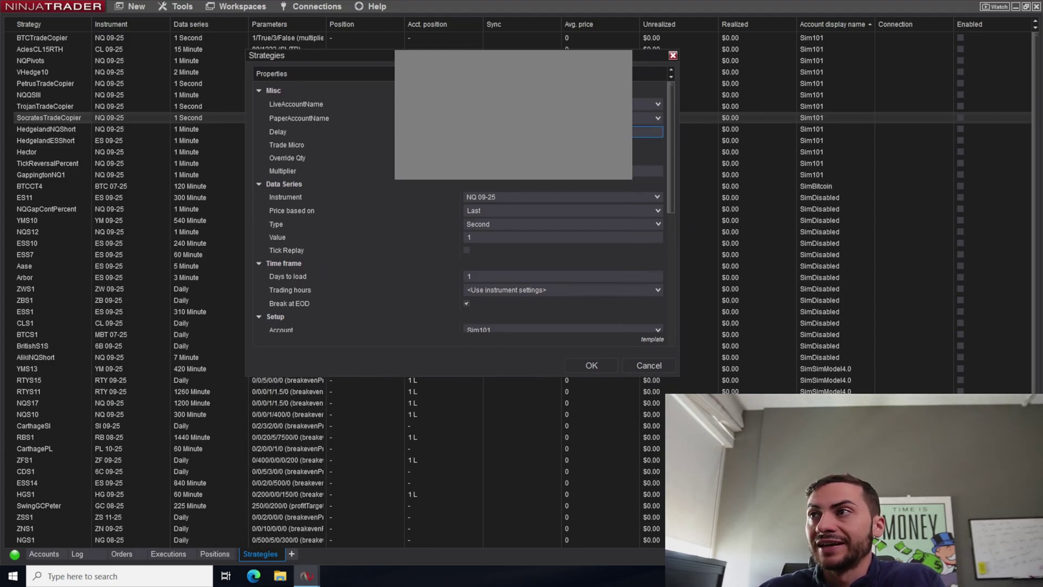
Inspect the Multiplier setting and the data series Value of 1 without changing them.
{"action": "left_click", "coordinate": [646, 171]}
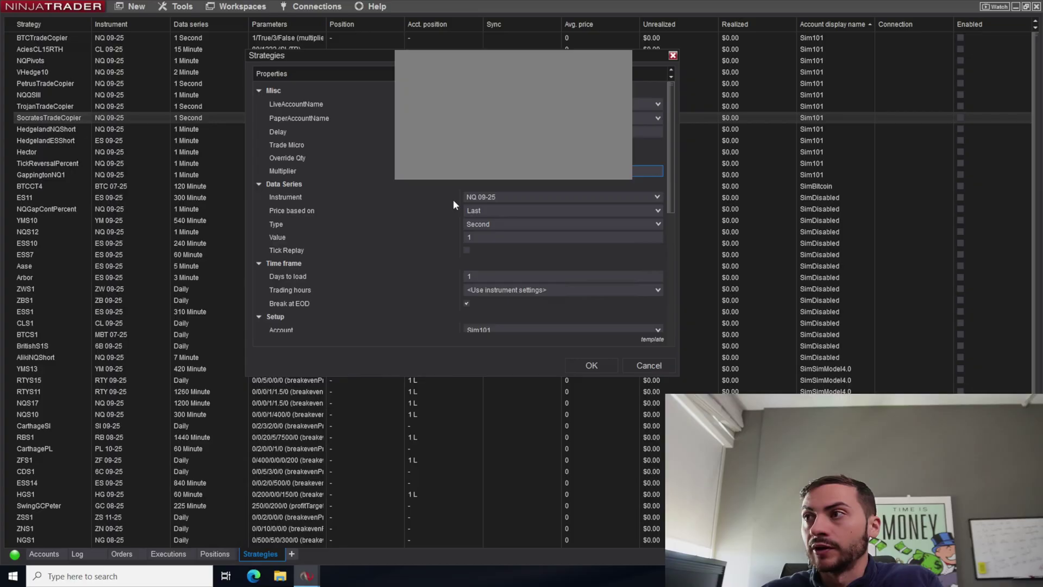
{"action": "left_click", "coordinate": [476, 237]}
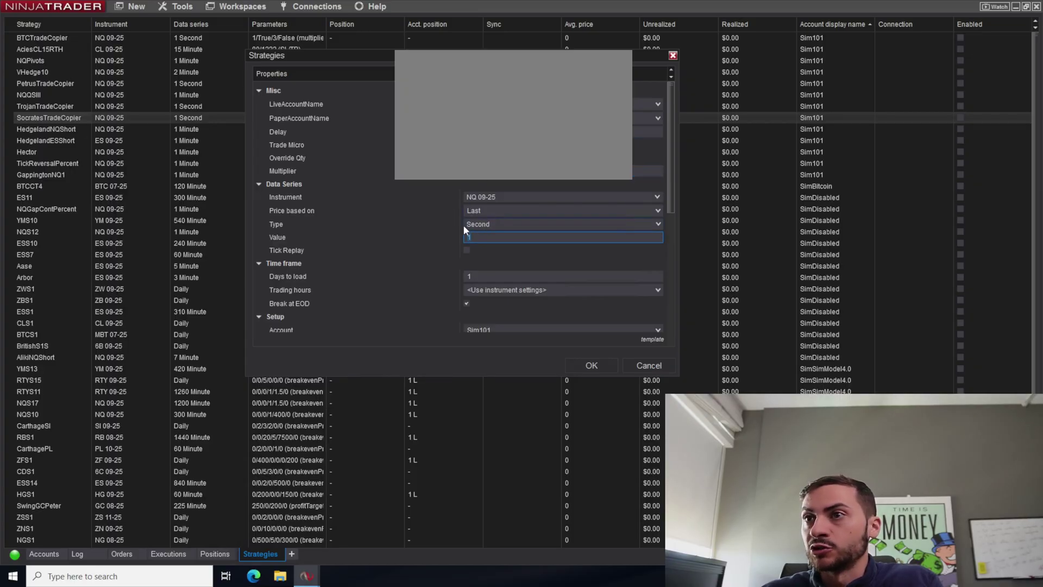
{"action": "left_click", "coordinate": [527, 237]}
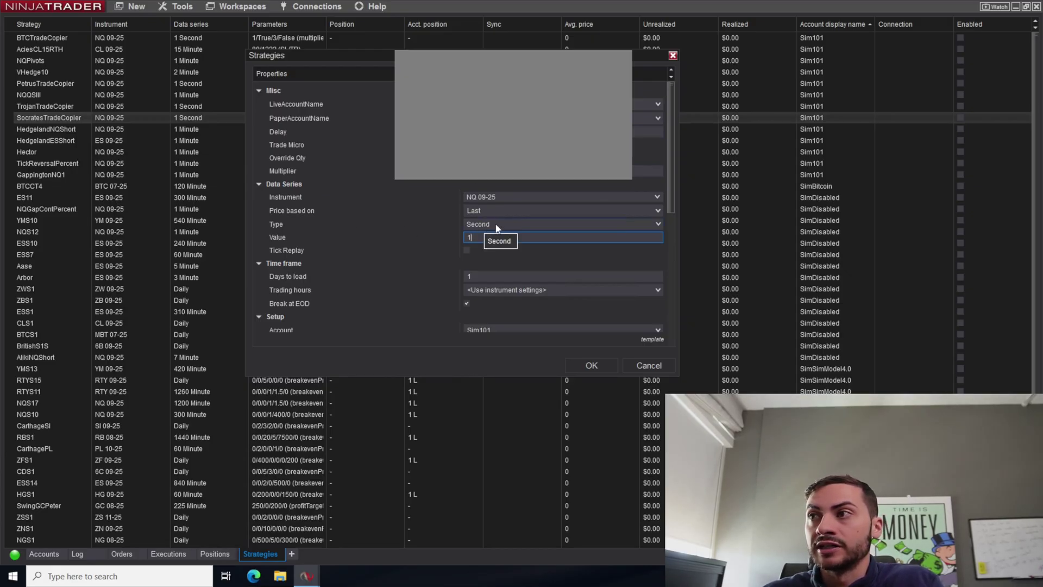
Shift the properties window to reveal the Strategies grid, then accept the unchanged settings with OK.
{"action": "left_click_drag", "start_coordinate": [406, 58], "coordinate": [348, 38]}
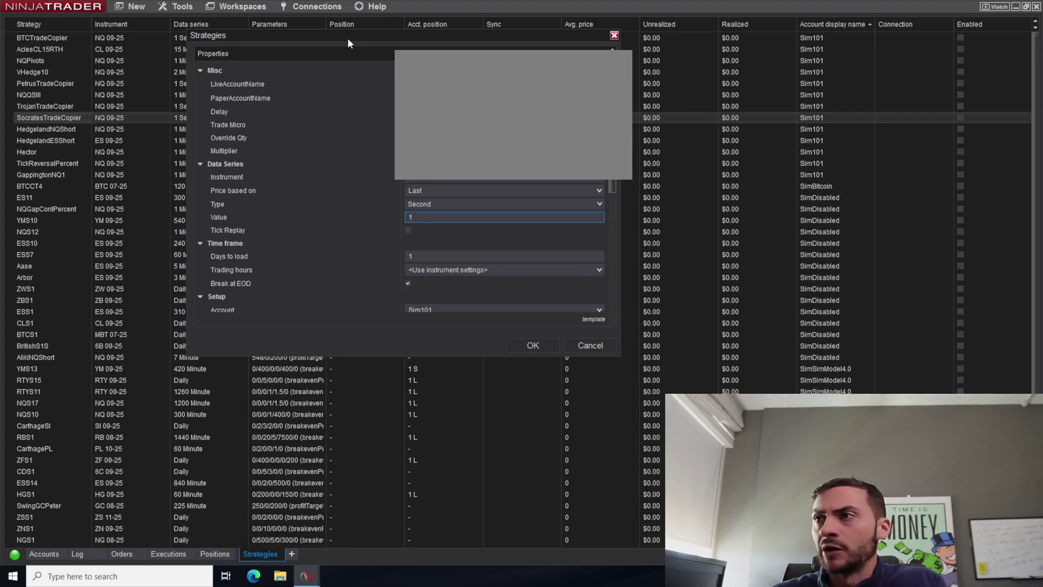
{"action": "left_click_drag", "start_coordinate": [348, 38], "coordinate": [336, 57]}
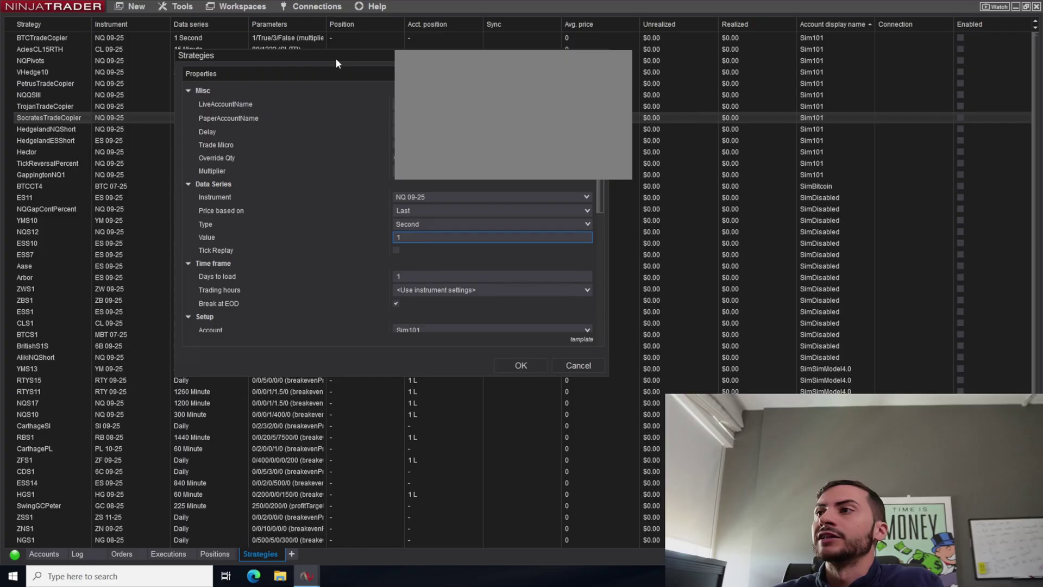
{"action": "scroll", "coordinate": [339, 181], "scroll_direction": "down", "scroll_amount": 2}
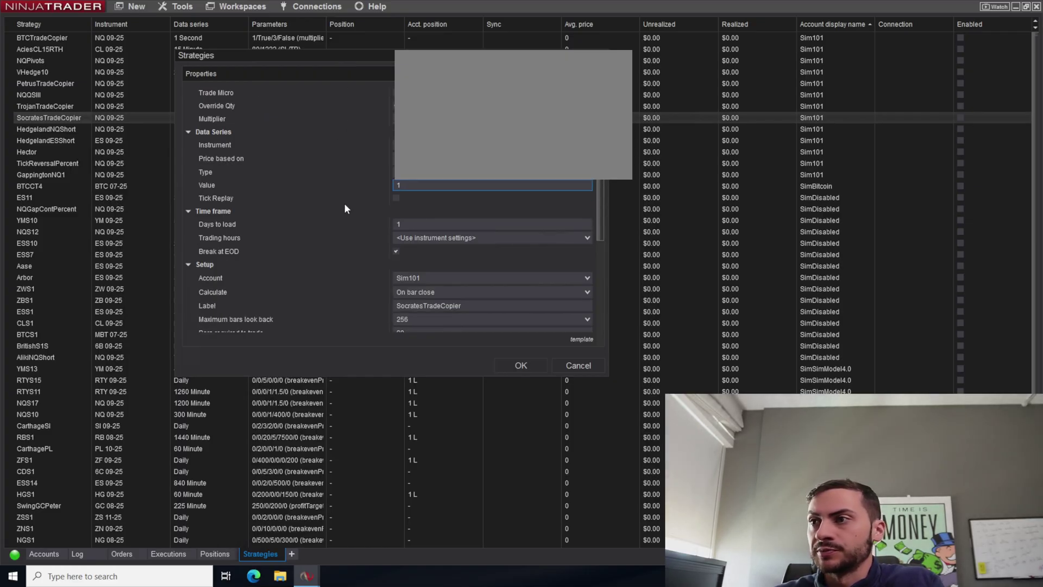
{"action": "scroll", "coordinate": [522, 367], "scroll_direction": "up", "scroll_amount": 2}
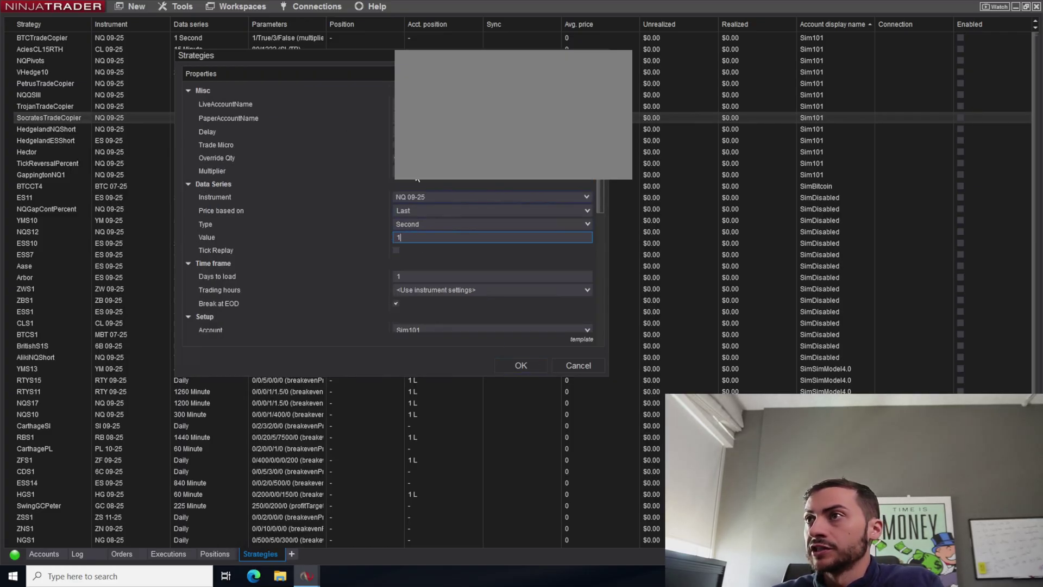
{"action": "left_click", "coordinate": [523, 368]}
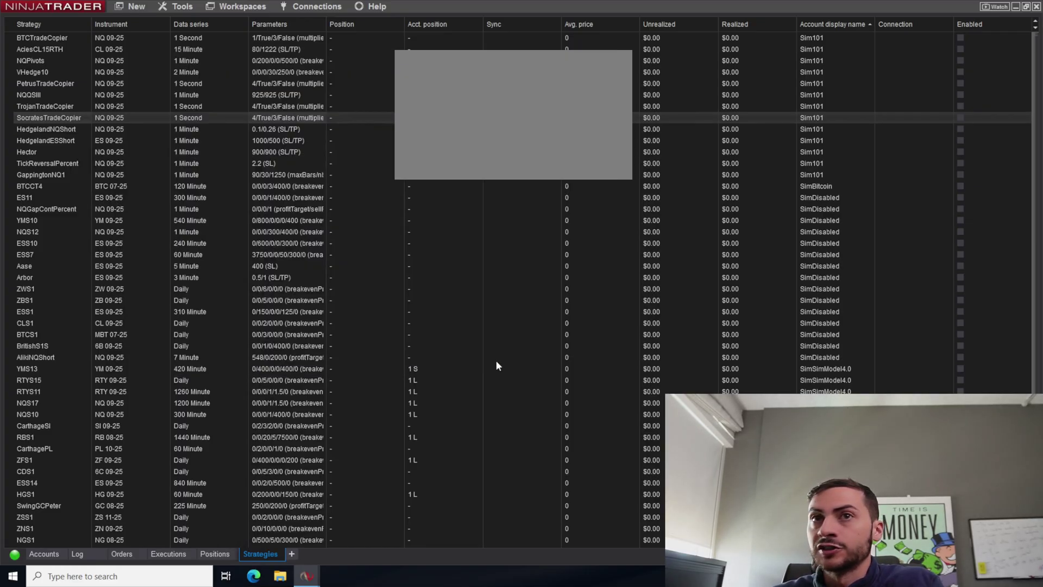
{"action": "right_click", "coordinate": [194, 117]}
{"action": "left_click", "coordinate": [230, 169]}
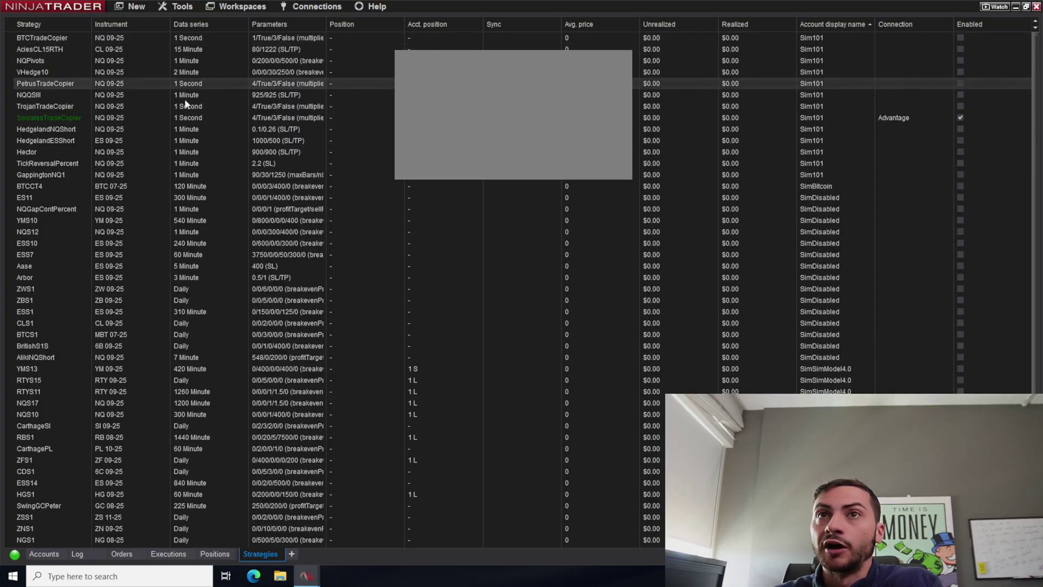
{"action": "left_click", "coordinate": [50, 106]}
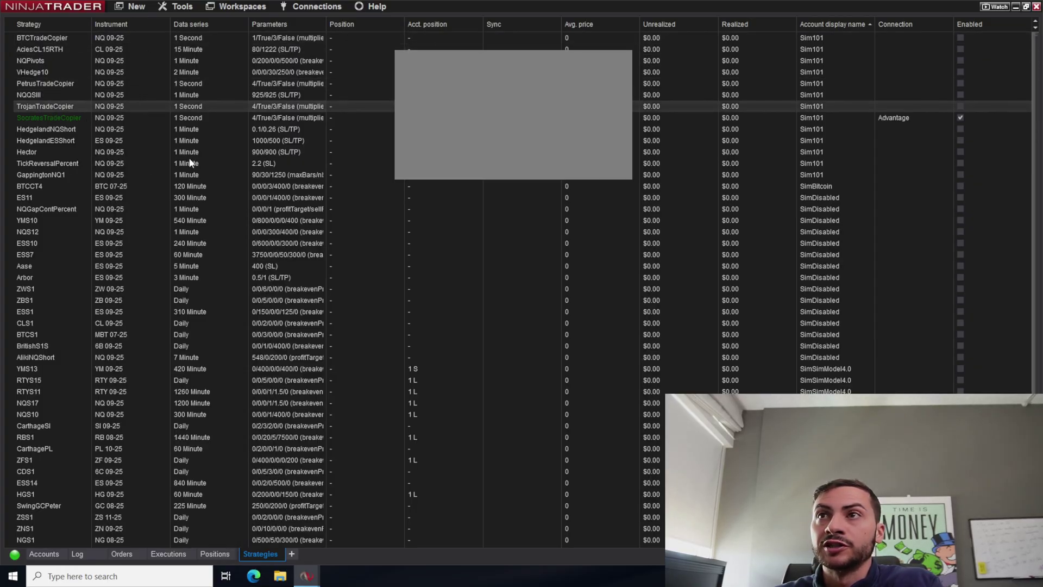
{"action": "left_click", "coordinate": [960, 117]}
{"action": "left_click", "coordinate": [294, 39]}
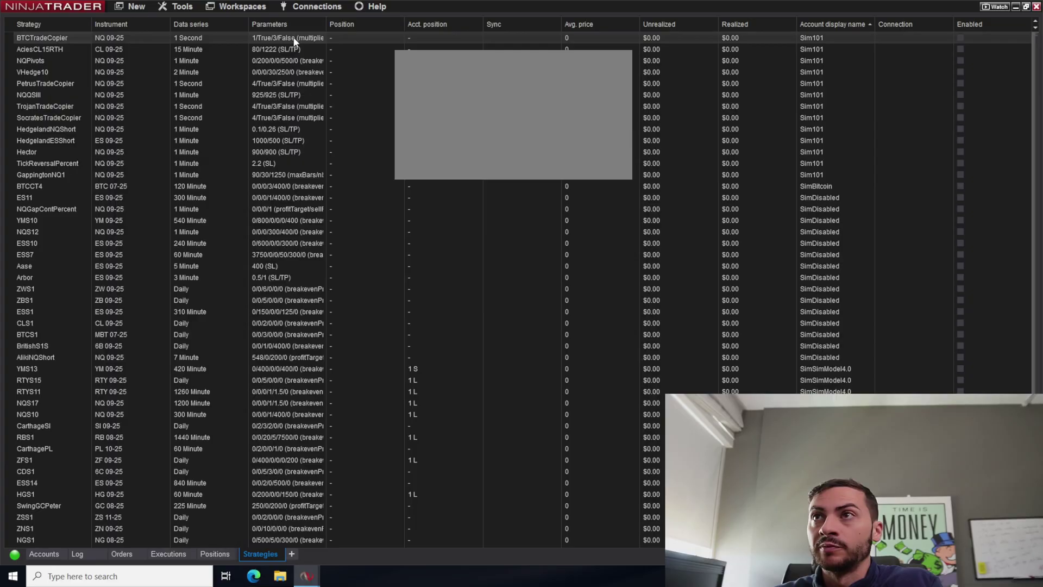
{"action": "right_click", "coordinate": [294, 39]}
{"action": "left_click", "coordinate": [326, 283]}
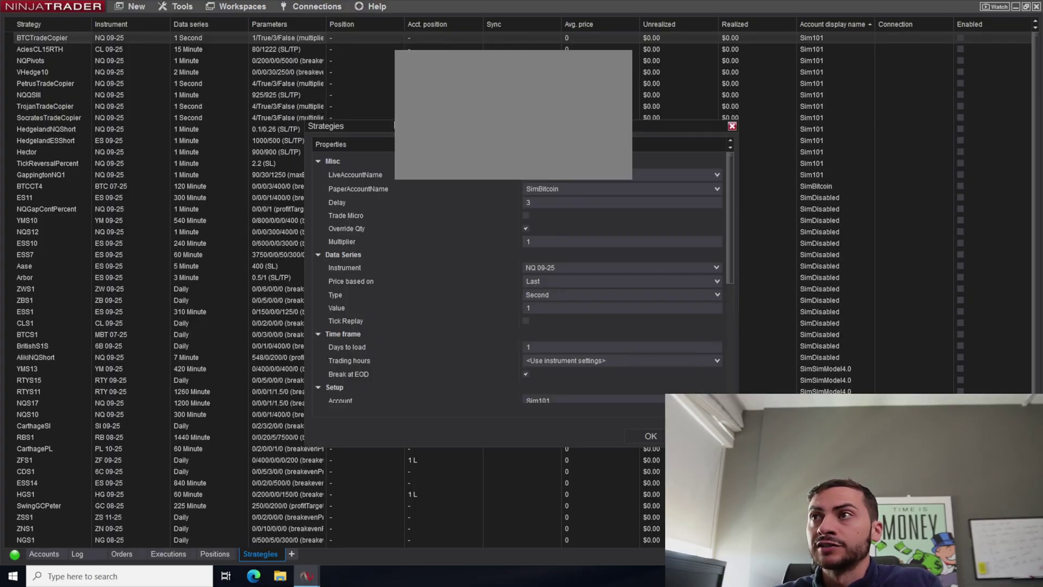
{"action": "left_click_drag", "start_coordinate": [393, 125], "coordinate": [354, 93]}
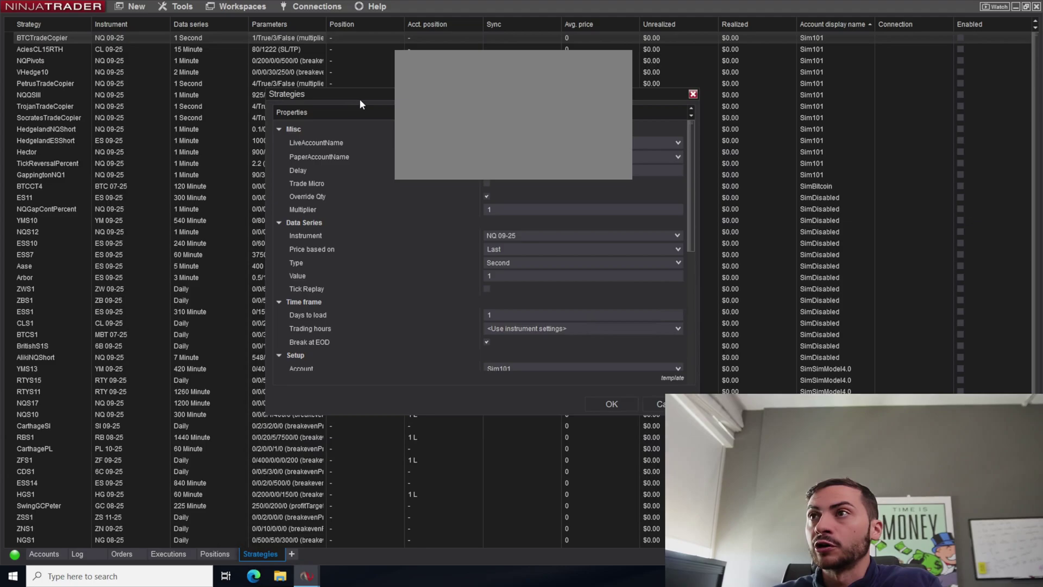
{"action": "left_click_drag", "start_coordinate": [359, 99], "coordinate": [297, 81]}
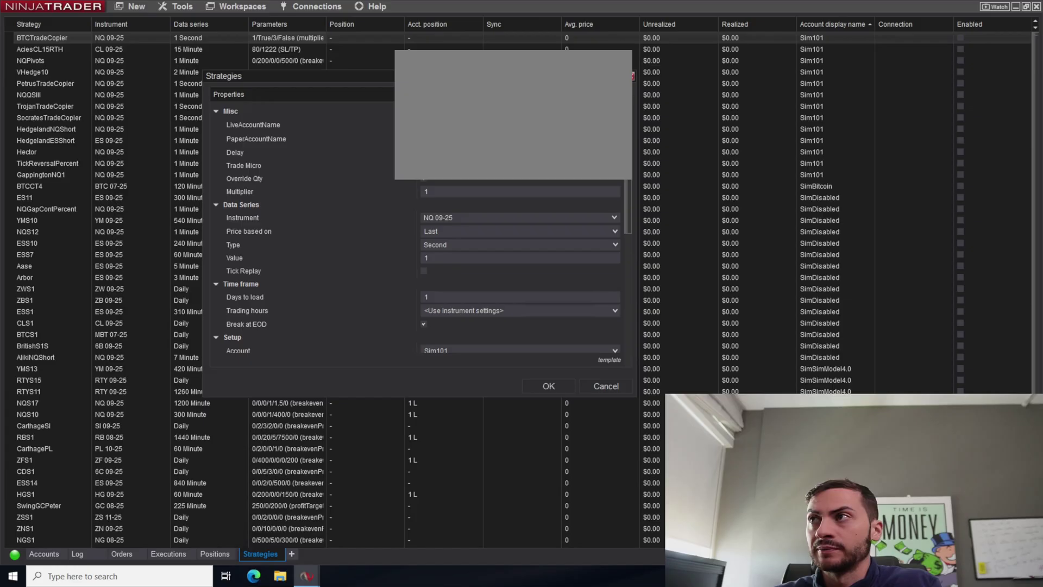
{"action": "key", "text": "Escape"}
{"action": "left_click", "coordinate": [202, 187]}
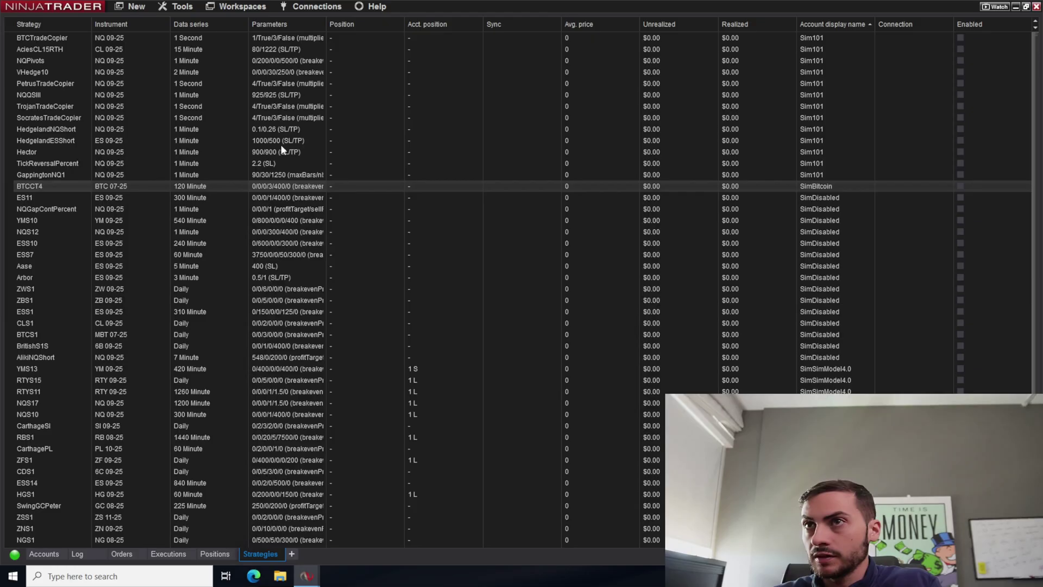
{"action": "left_click", "coordinate": [283, 111]}
{"action": "left_click", "coordinate": [285, 116]}
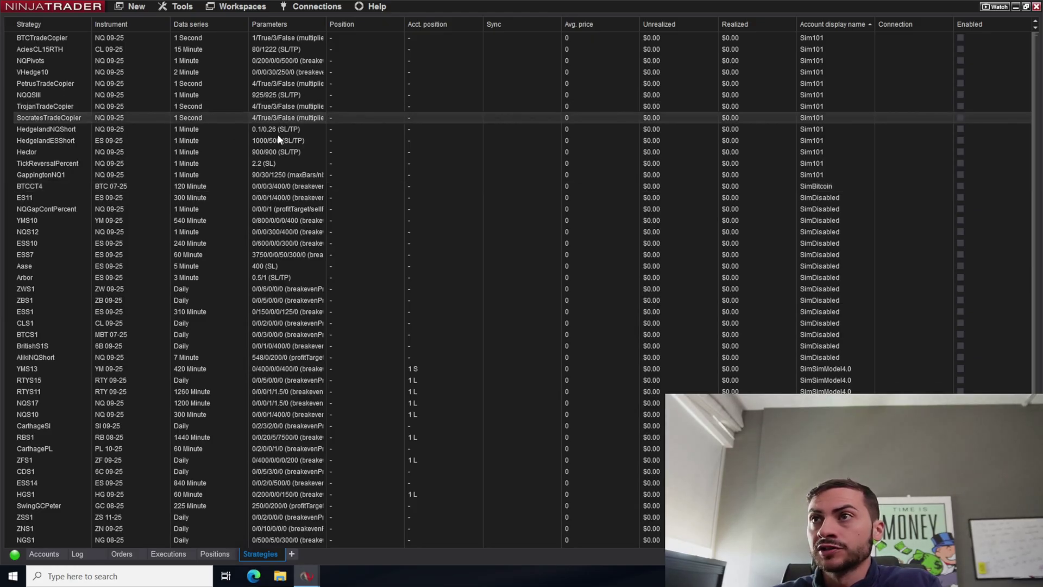
{"action": "left_click", "coordinate": [291, 110]}
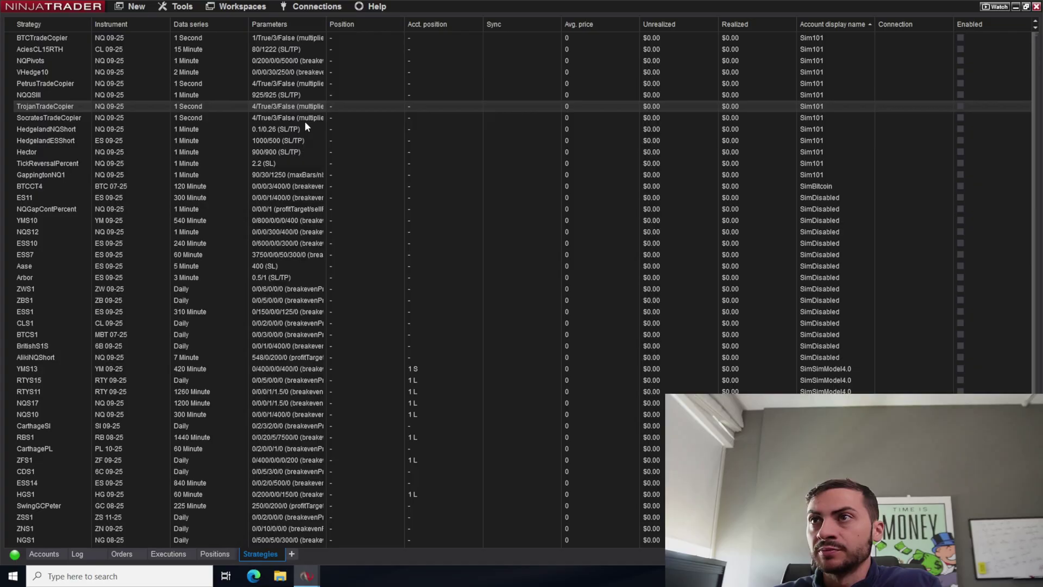
{"action": "mouse_move", "coordinate": [307, 575]}
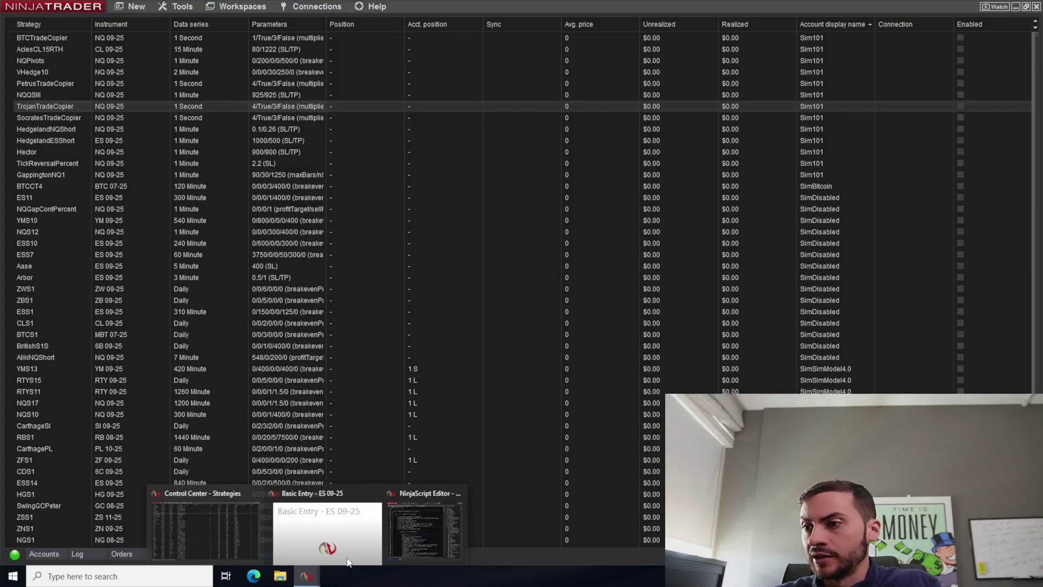
{"action": "left_click", "coordinate": [400, 524]}
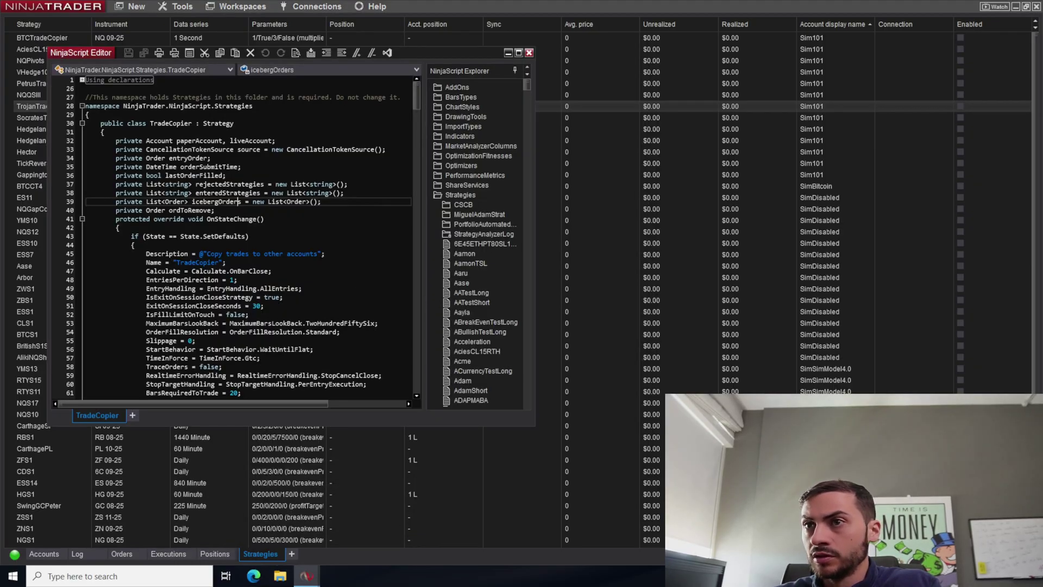
{"action": "scroll", "coordinate": [249, 239], "scroll_direction": "down", "scroll_amount": 5}
{"action": "left_click_drag", "start_coordinate": [520, 53], "coordinate": [473, 7]}
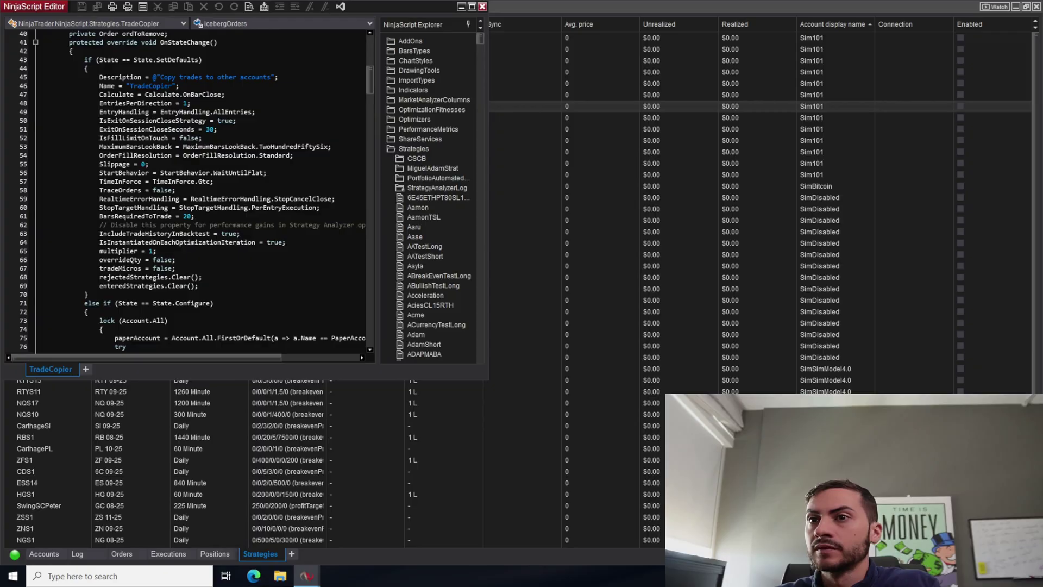
{"action": "left_click", "coordinate": [472, 6]}
{"action": "scroll", "coordinate": [461, 271], "scroll_direction": "down", "scroll_amount": 20}
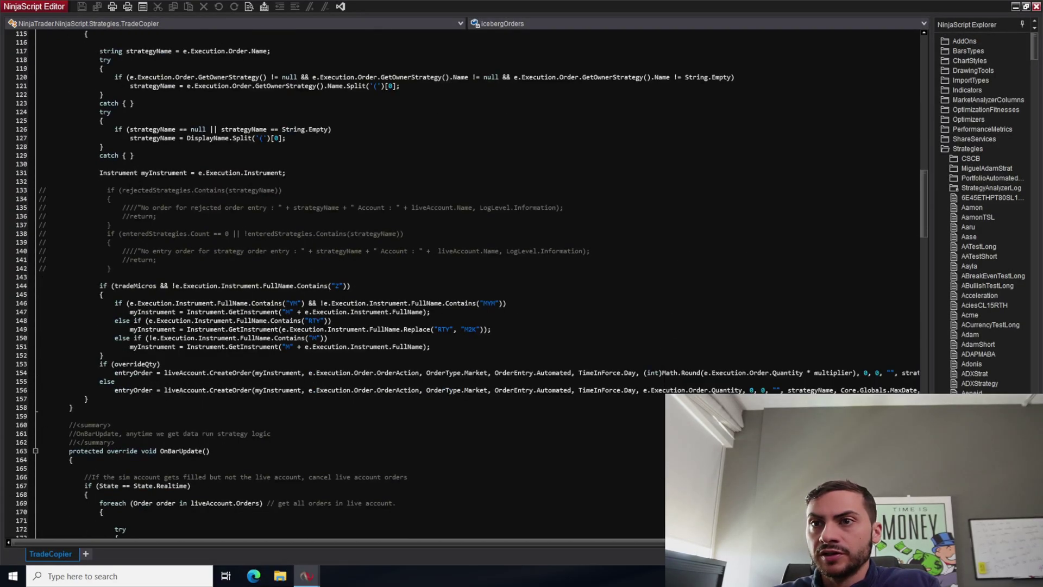
{"action": "scroll", "coordinate": [462, 272], "scroll_direction": "down", "scroll_amount": 2}
{"action": "scroll", "coordinate": [462, 272], "scroll_direction": "down", "scroll_amount": 3}
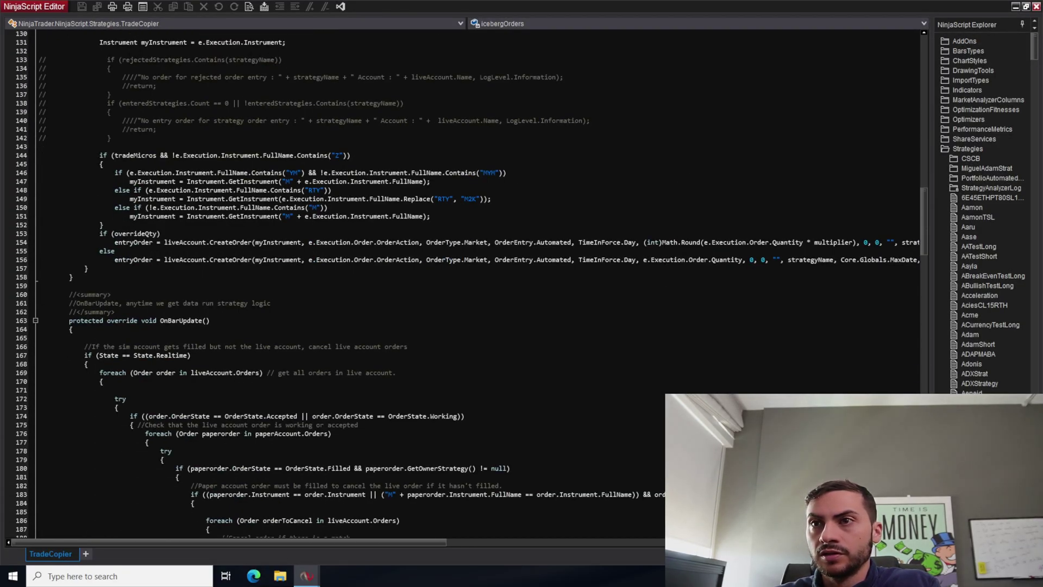
{"action": "left_click_drag", "start_coordinate": [153, 243], "coordinate": [115, 251]}
{"action": "scroll", "coordinate": [115, 251], "scroll_direction": "up", "scroll_amount": 9}
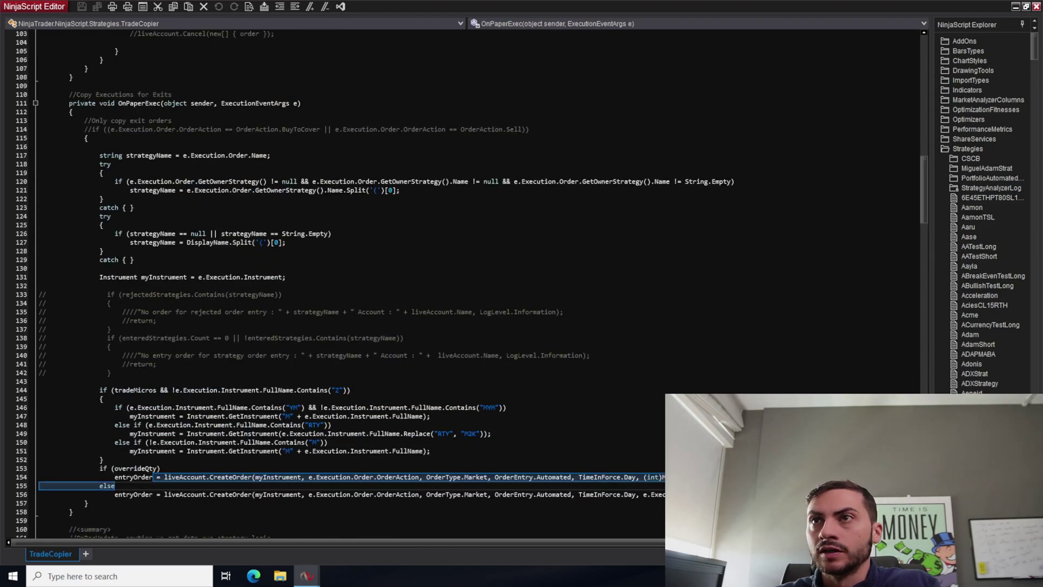
{"action": "left_click_drag", "start_coordinate": [107, 104], "coordinate": [73, 112]}
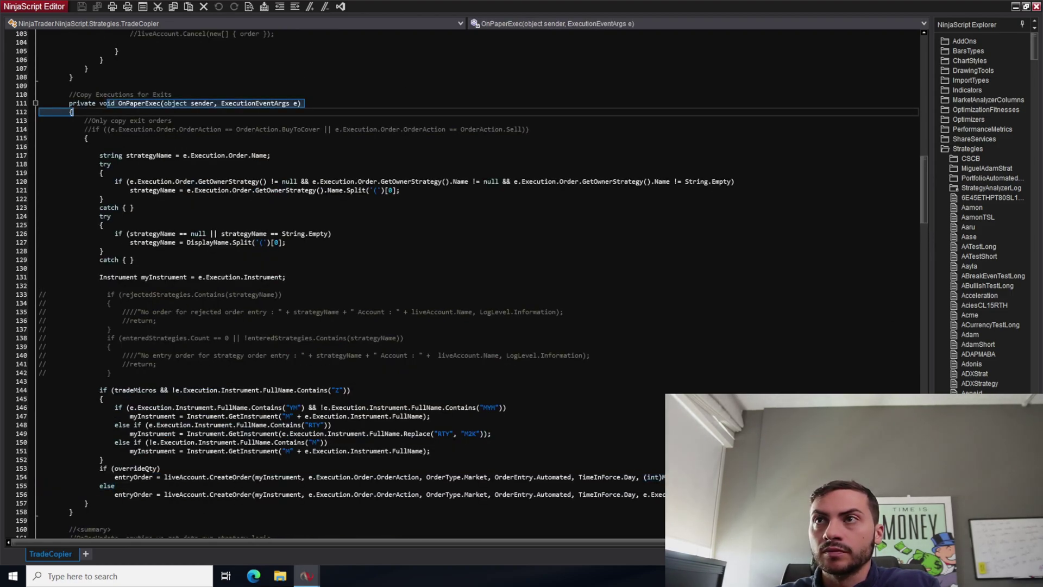
{"action": "left_click", "coordinate": [302, 103]}
{"action": "scroll", "coordinate": [467, 282], "scroll_direction": "down", "scroll_amount": 3}
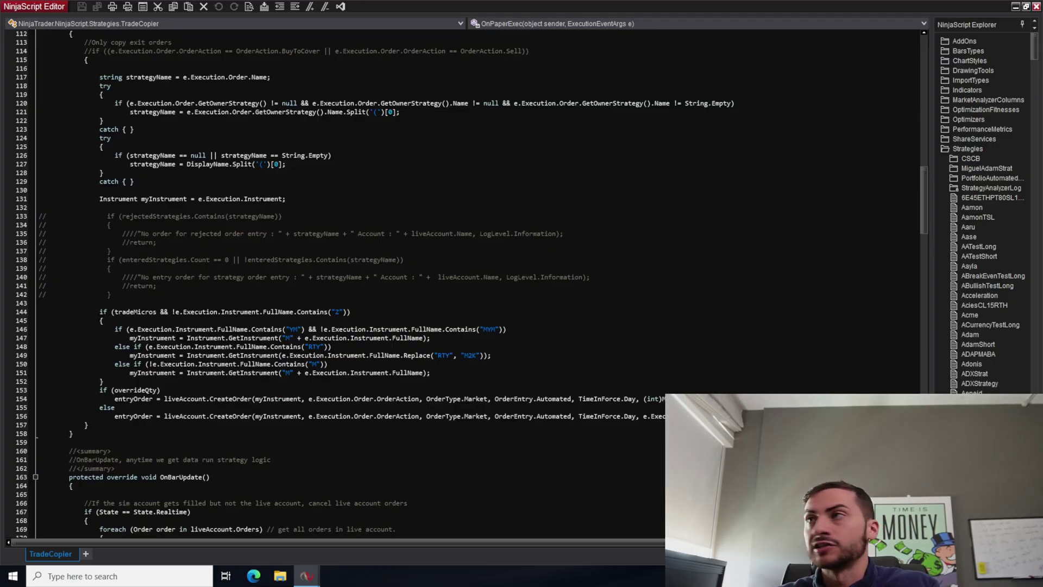
{"action": "scroll", "coordinate": [467, 282], "scroll_direction": "up", "scroll_amount": 11}
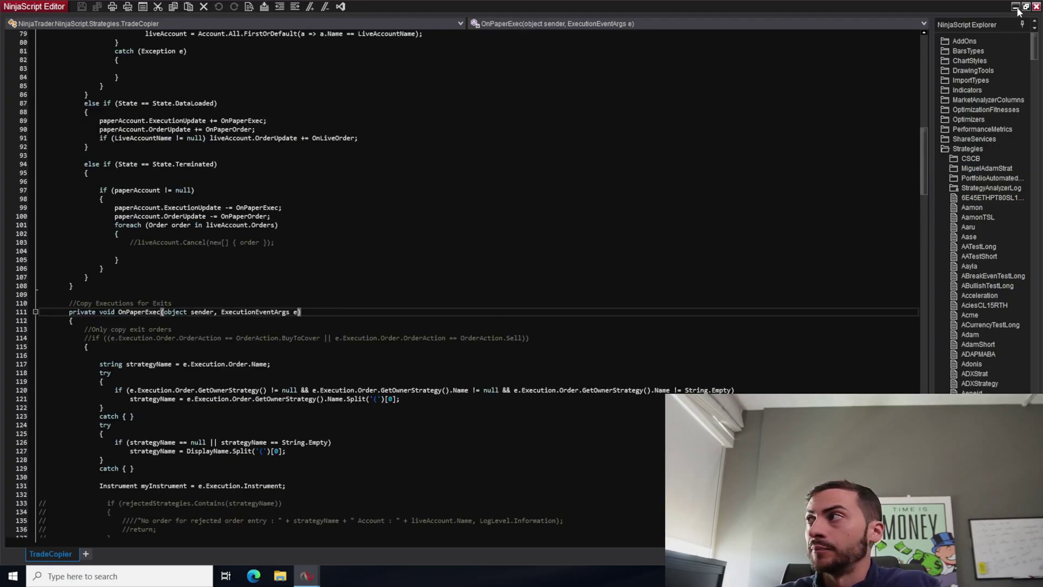
{"action": "scroll", "coordinate": [467, 282], "scroll_direction": "down", "scroll_amount": 10}
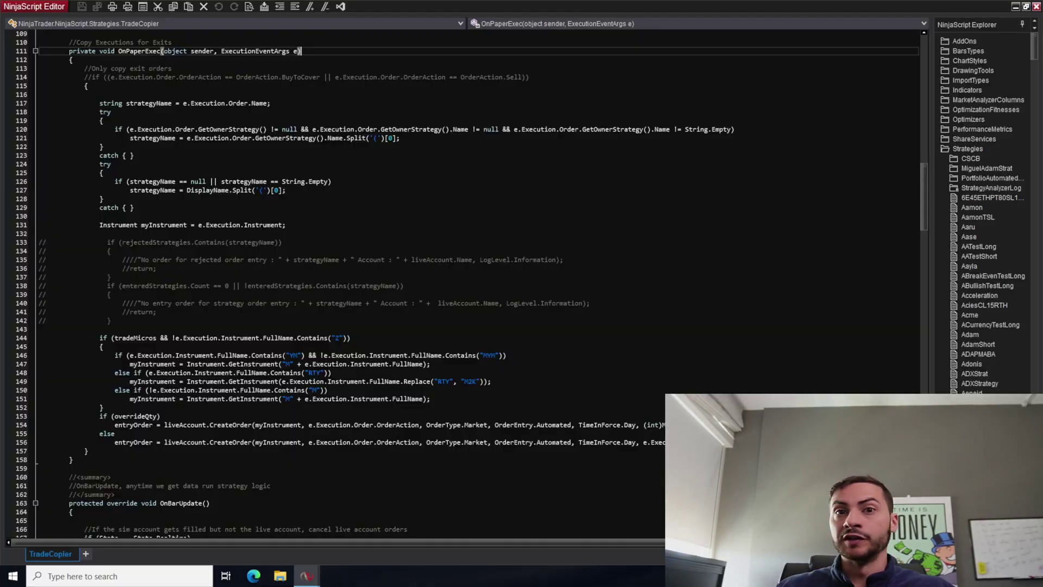
{"action": "scroll", "coordinate": [468, 283], "scroll_direction": "down", "scroll_amount": 5}
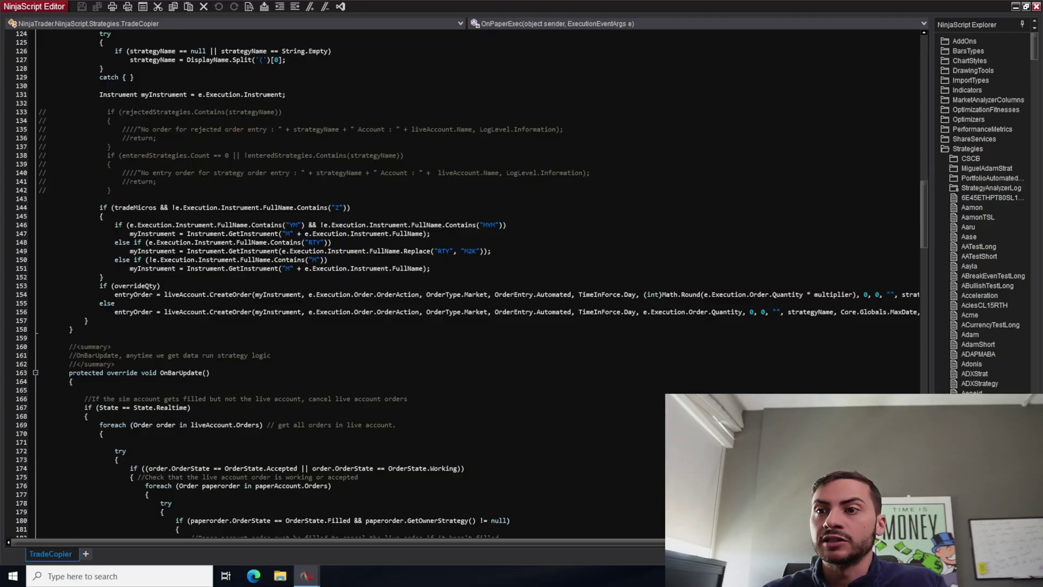
{"action": "scroll", "coordinate": [467, 283], "scroll_direction": "up", "scroll_amount": 10}
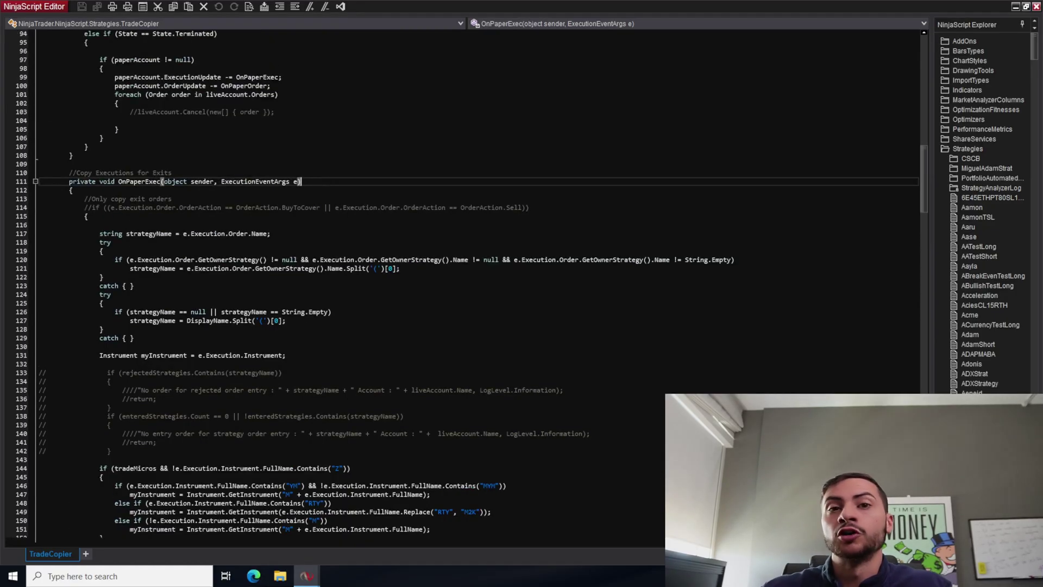
{"action": "scroll", "coordinate": [467, 282], "scroll_direction": "up", "scroll_amount": 10}
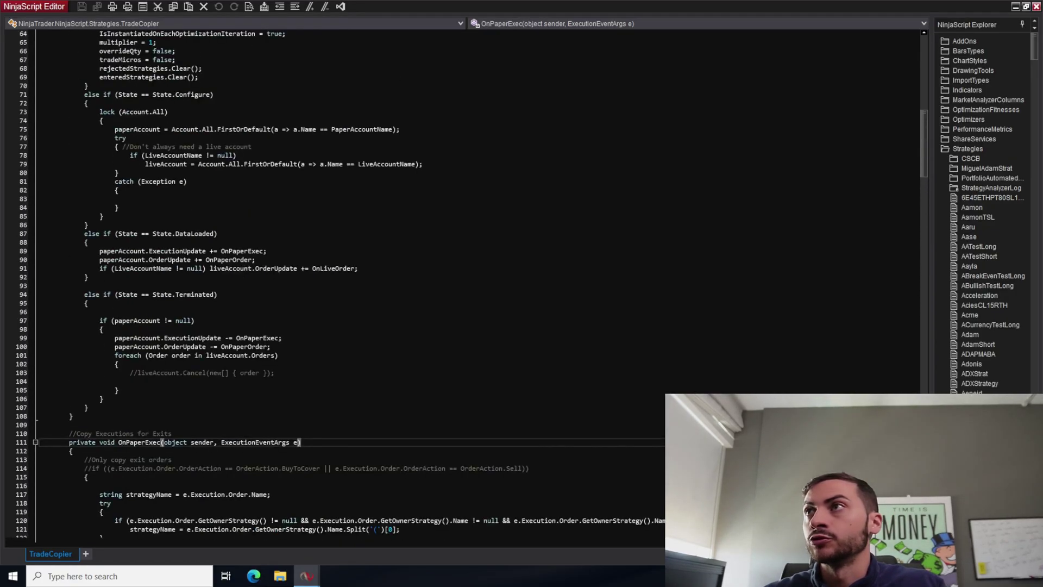
{"action": "scroll", "coordinate": [468, 282], "scroll_direction": "down", "scroll_amount": 20}
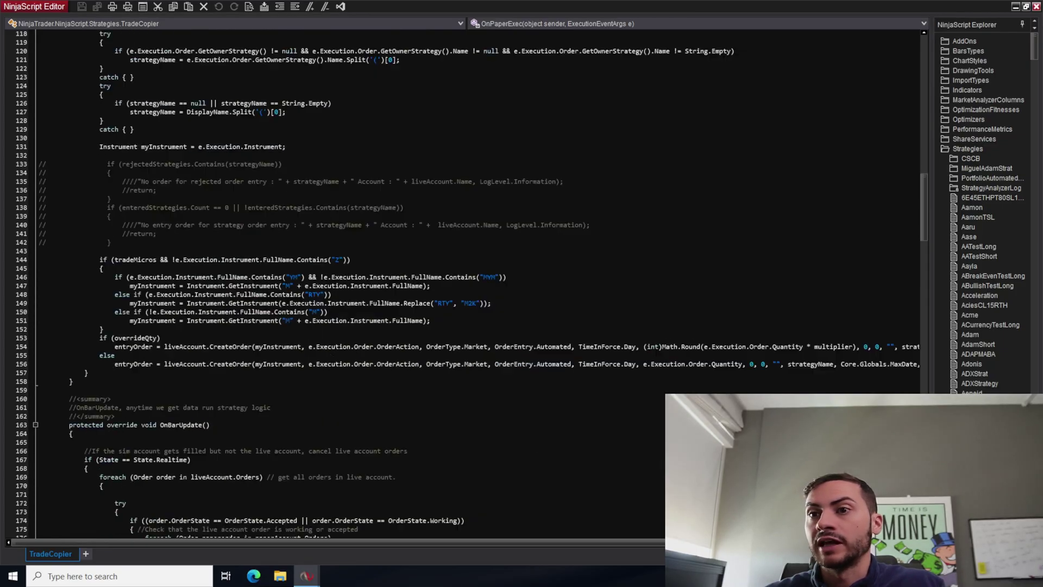
{"action": "scroll", "coordinate": [467, 282], "scroll_direction": "down", "scroll_amount": 1}
{"action": "scroll", "coordinate": [467, 282], "scroll_direction": "up", "scroll_amount": 2}
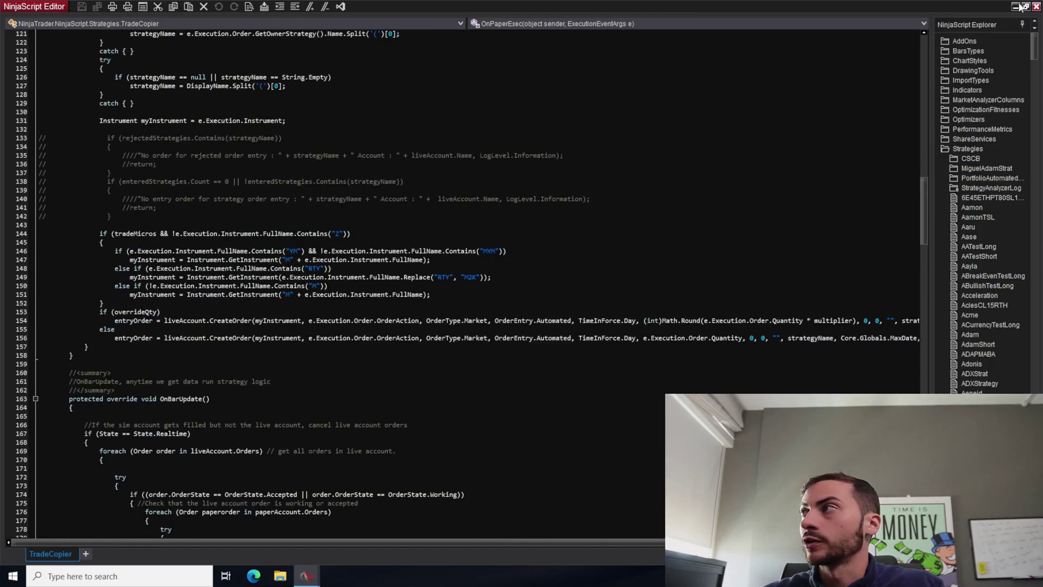
{"action": "left_click", "coordinate": [1015, 7]}
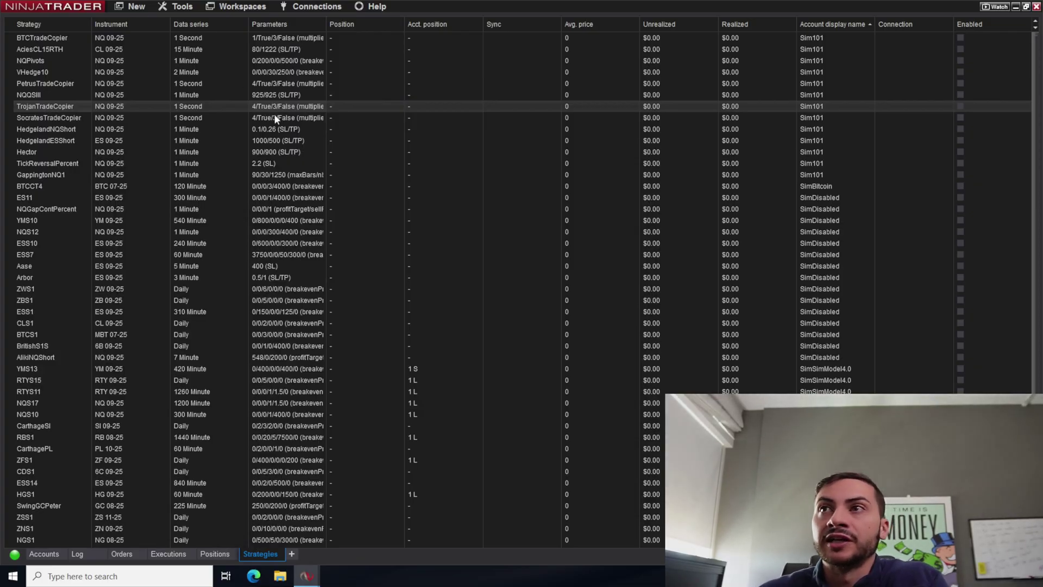
{"action": "right_click", "coordinate": [174, 83]}
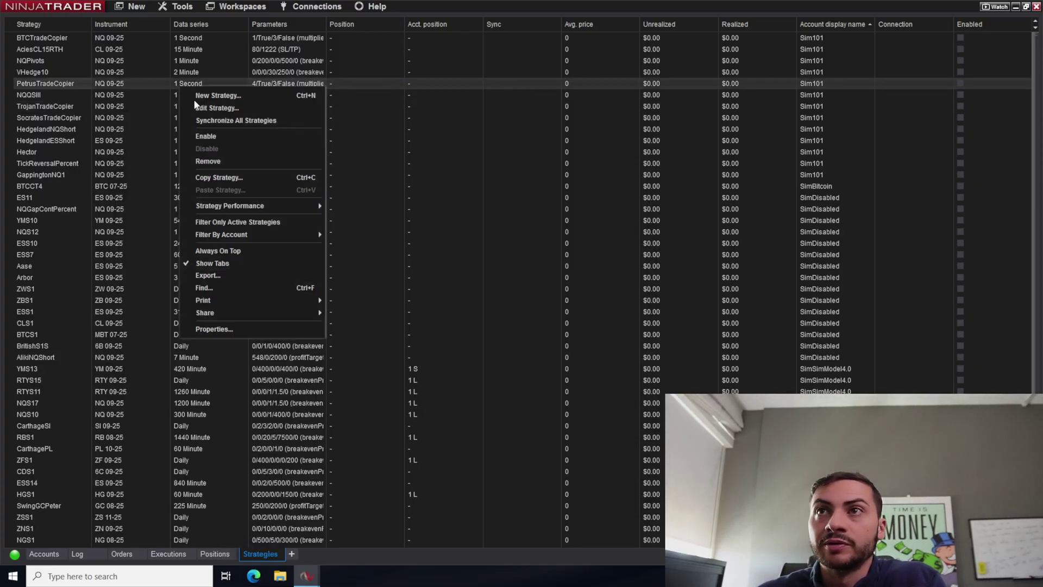
{"action": "left_click", "coordinate": [201, 108]}
{"action": "left_click", "coordinate": [531, 241]}
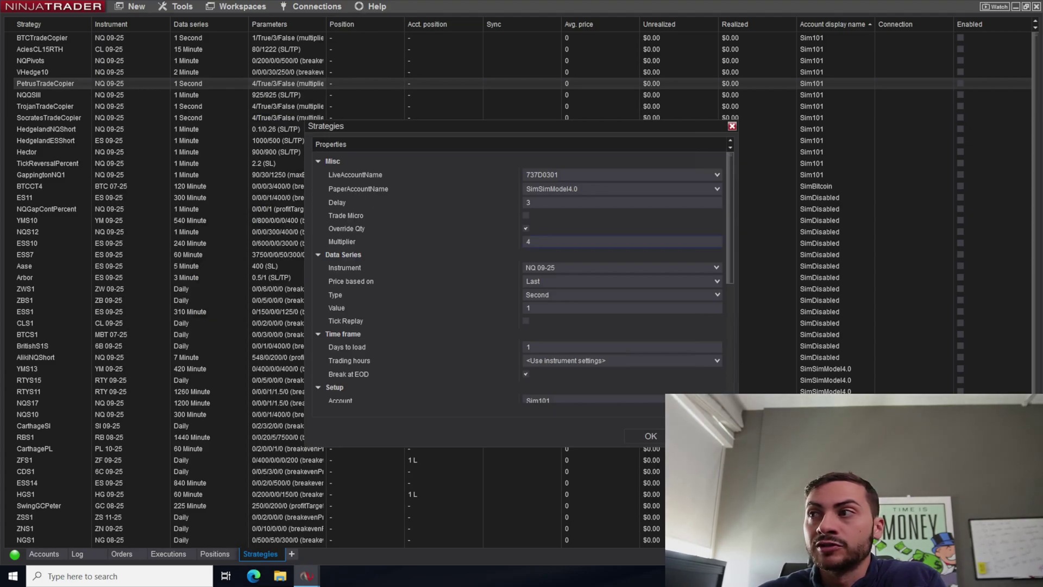
{"action": "left_click", "coordinate": [732, 126]}
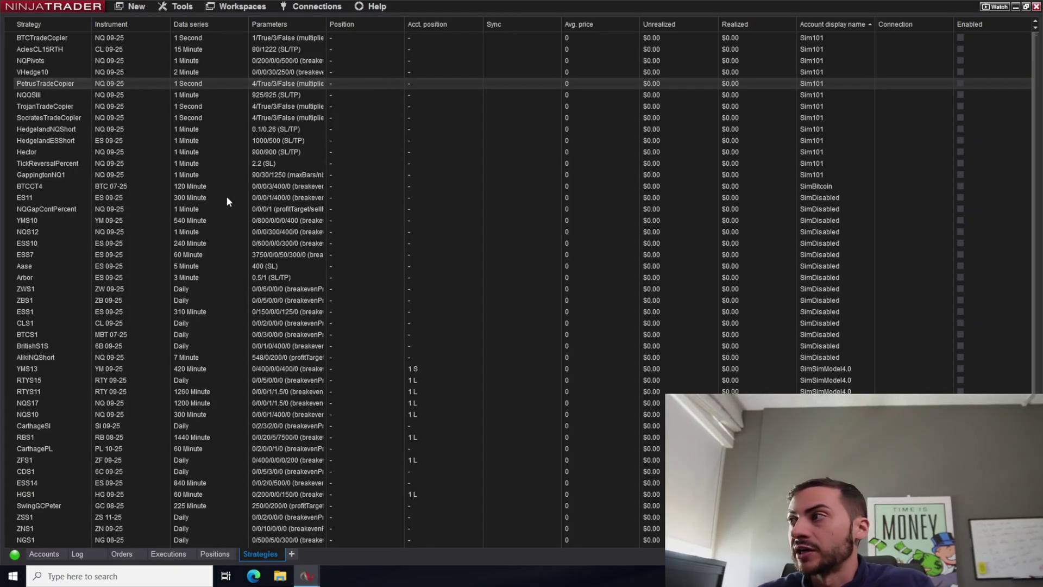
{"action": "left_click", "coordinate": [55, 209]}
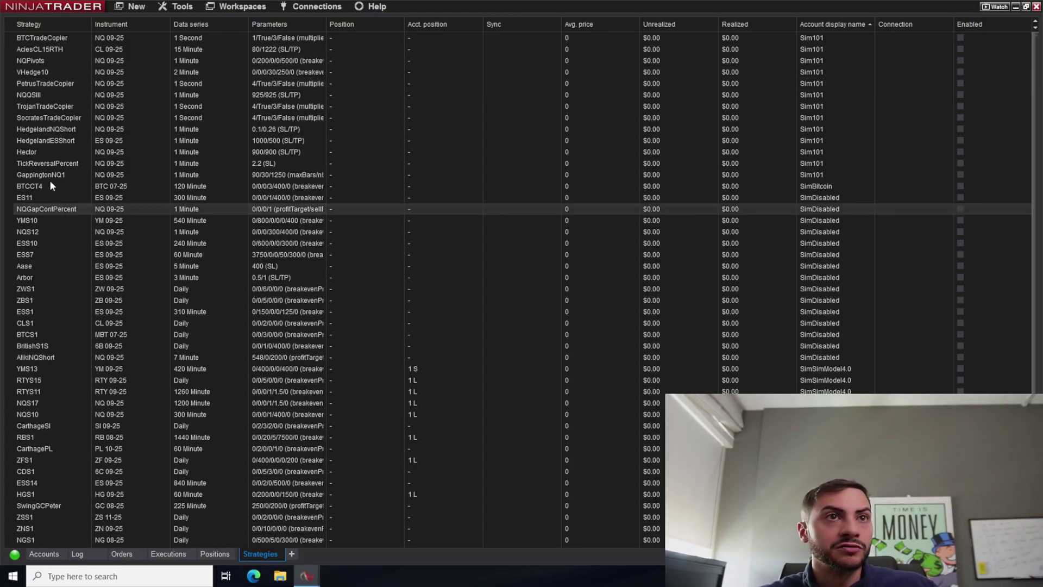
{"action": "left_click", "coordinate": [28, 198]}
{"action": "left_click", "coordinate": [25, 333], "text": "shift"}
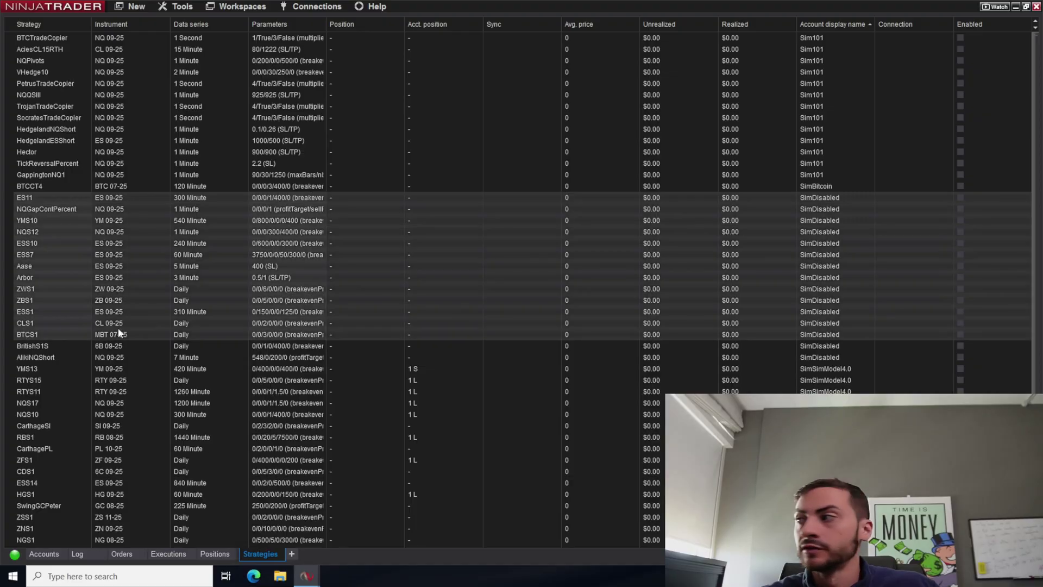
{"action": "left_click", "coordinate": [37, 347], "text": "shift"}
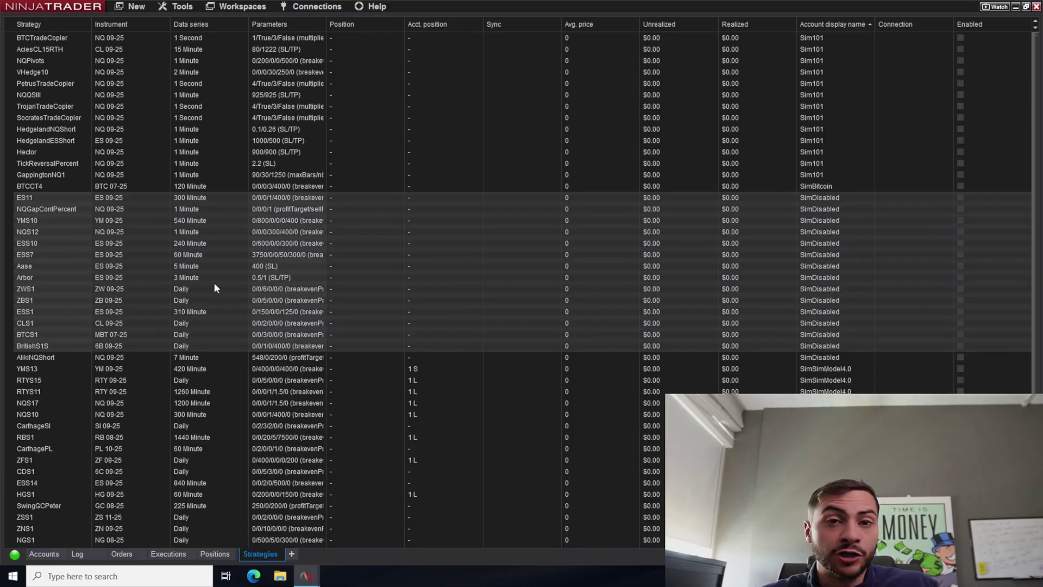
{"action": "left_click", "coordinate": [287, 200]}
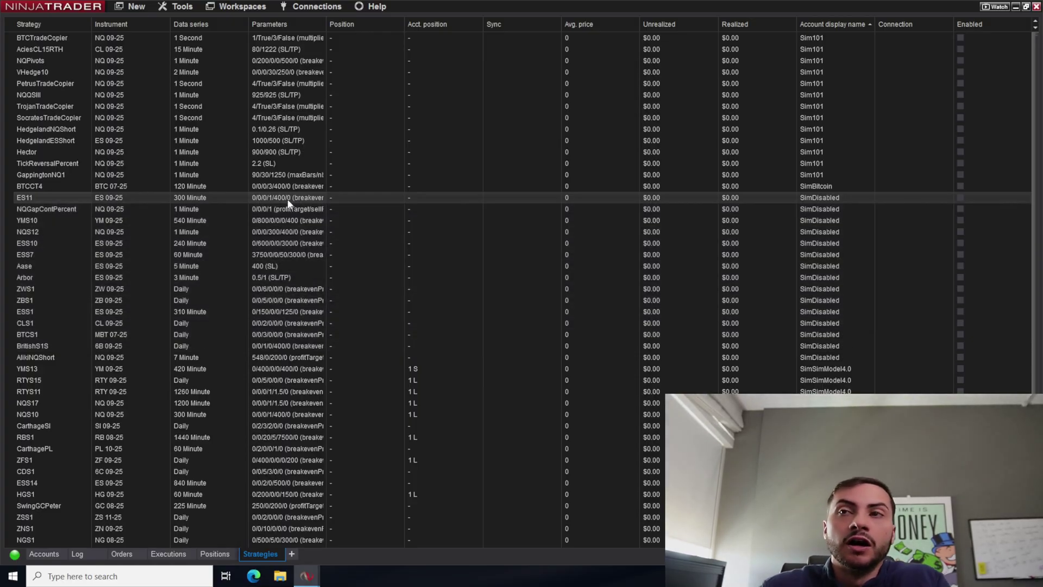